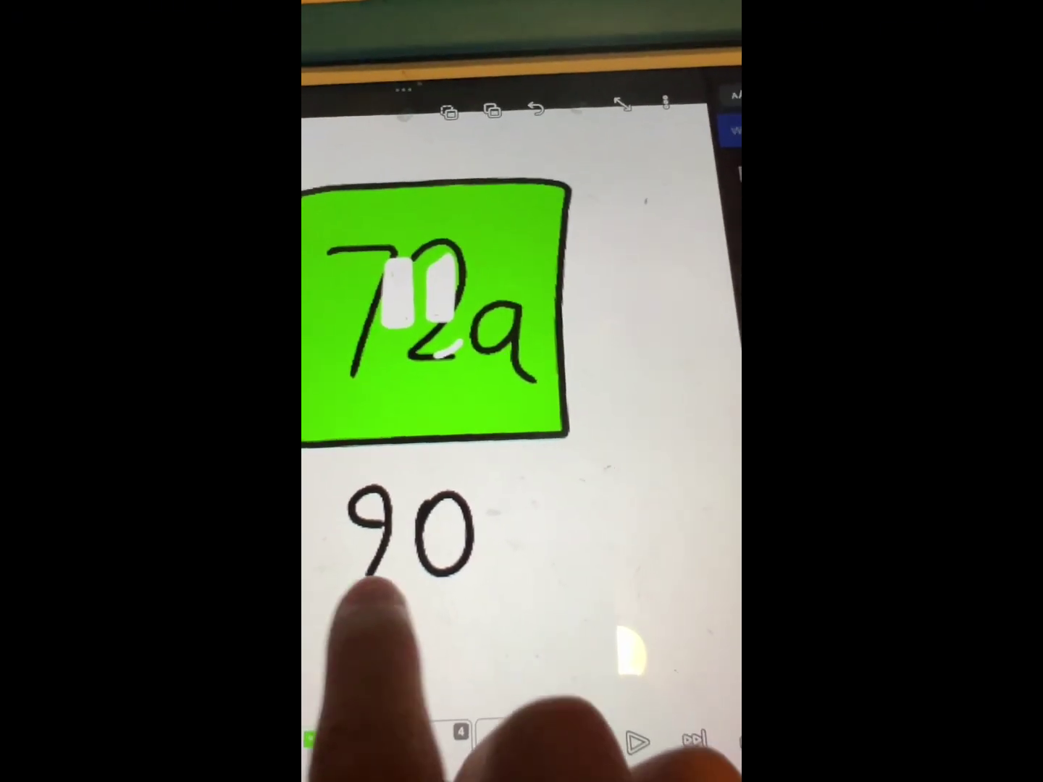
- Lasso-select the handwritten 90 beneath the green 72a box so it can be transformed
{"action": "left_click_drag", "start_coordinate": [350, 497], "coordinate": [383, 619]}
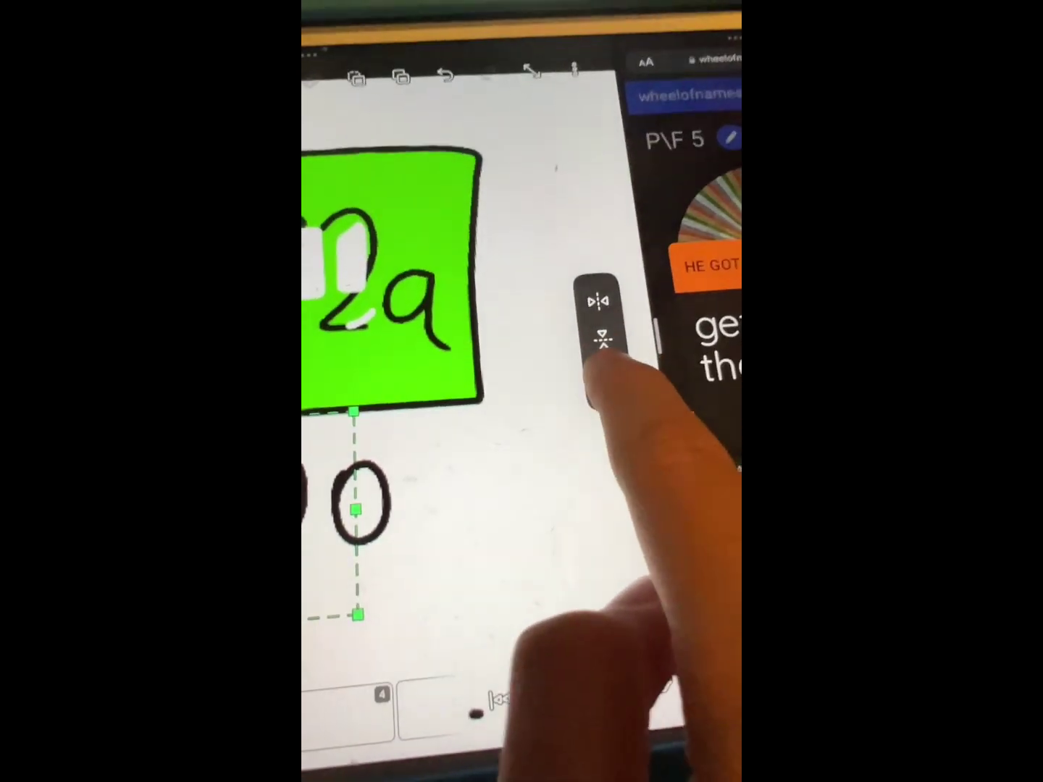